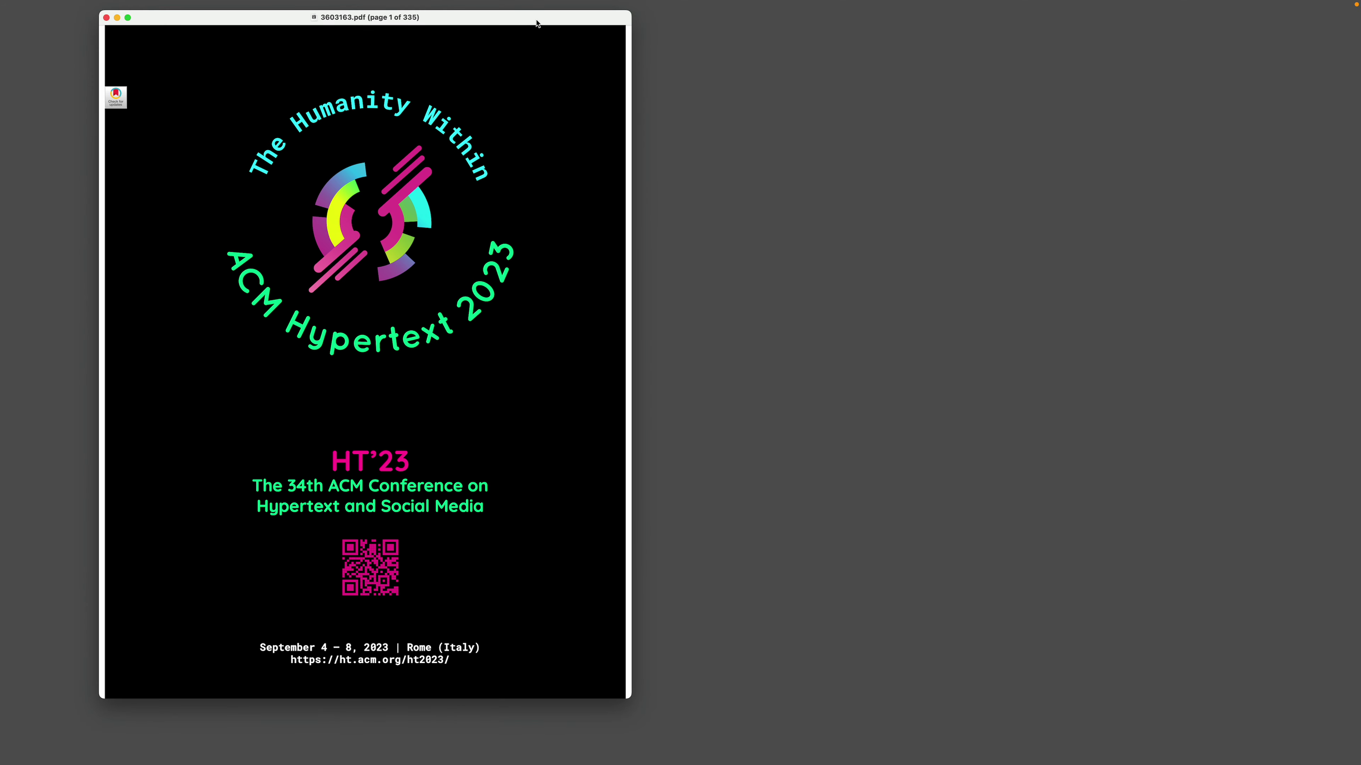
- Reposition the proceedings PDF window, page forward, and show the table of contents in the sidebar
left_click_drag(537, 24, 545, 38)
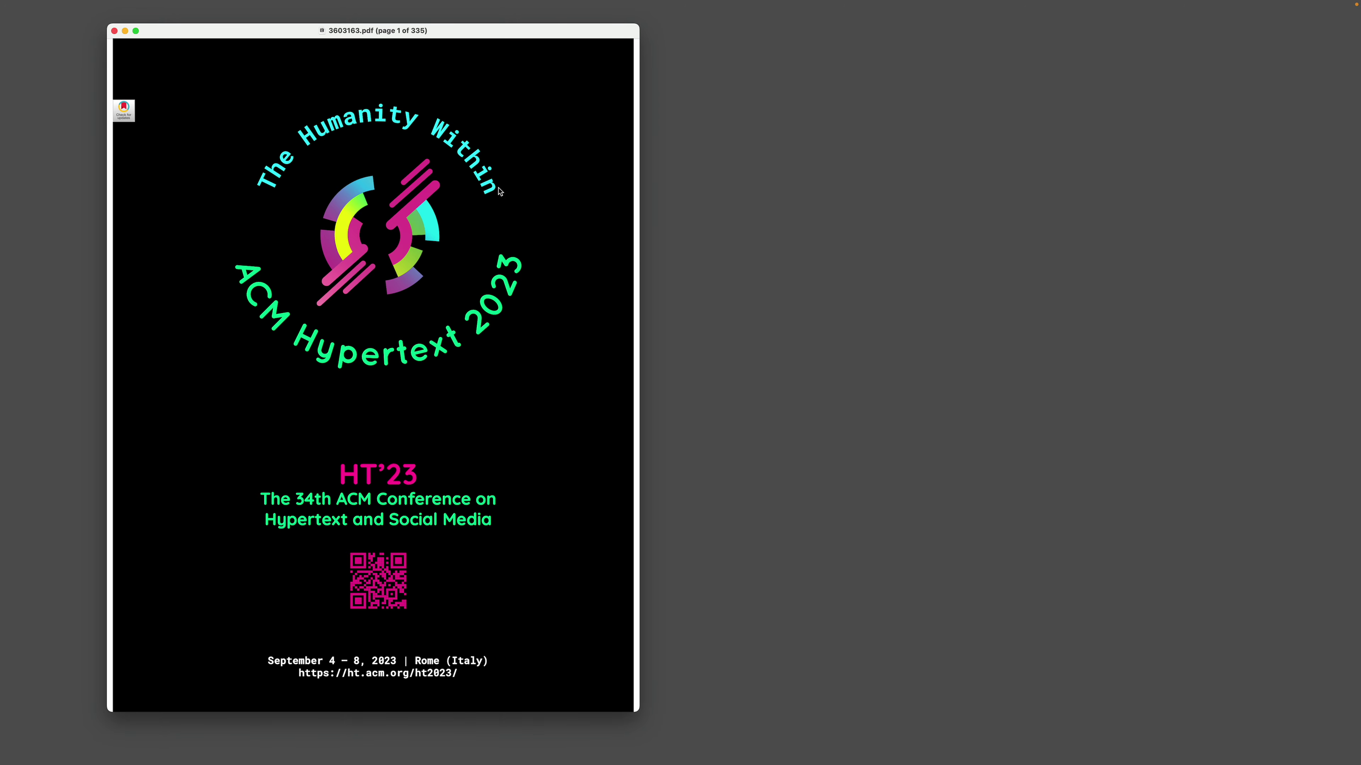
key("Right")
key("Right")
key("Right")
key("Right")
key("Right")
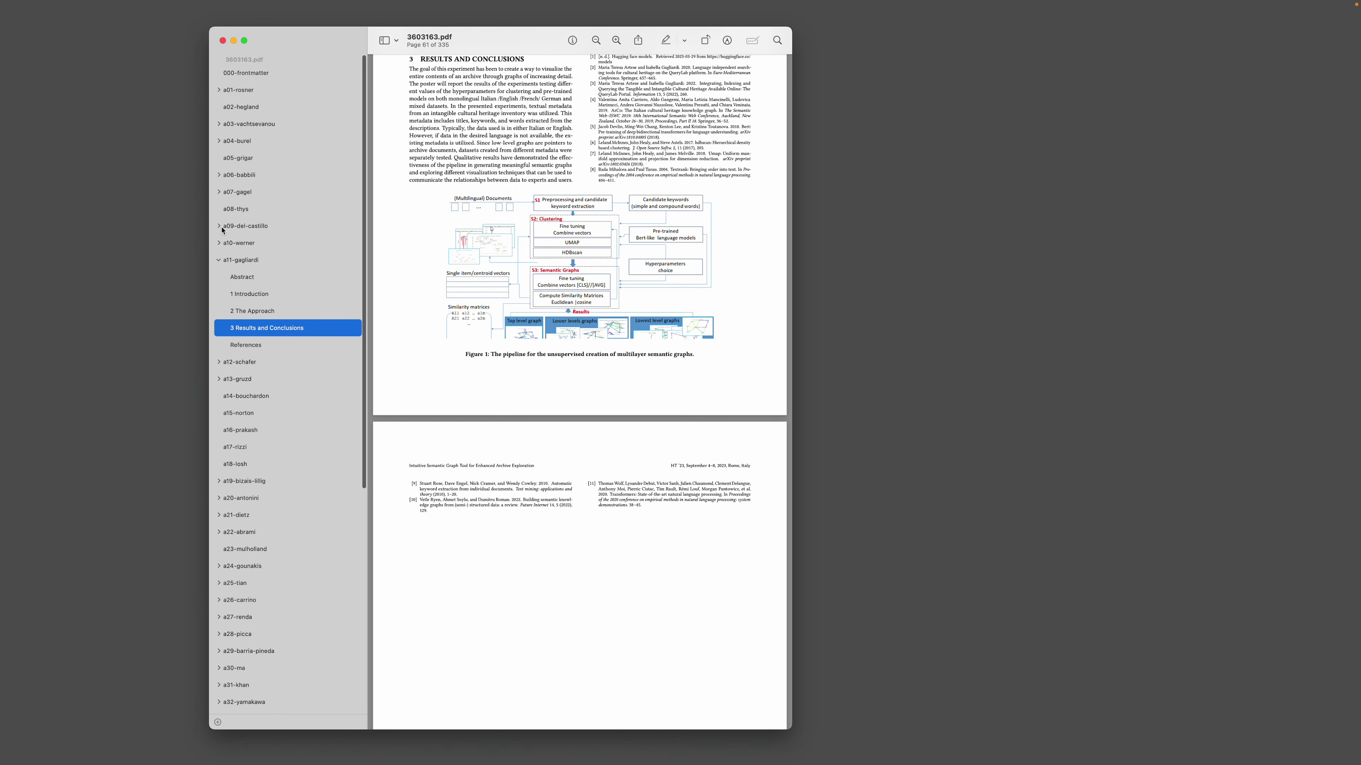
left_click(390, 41)
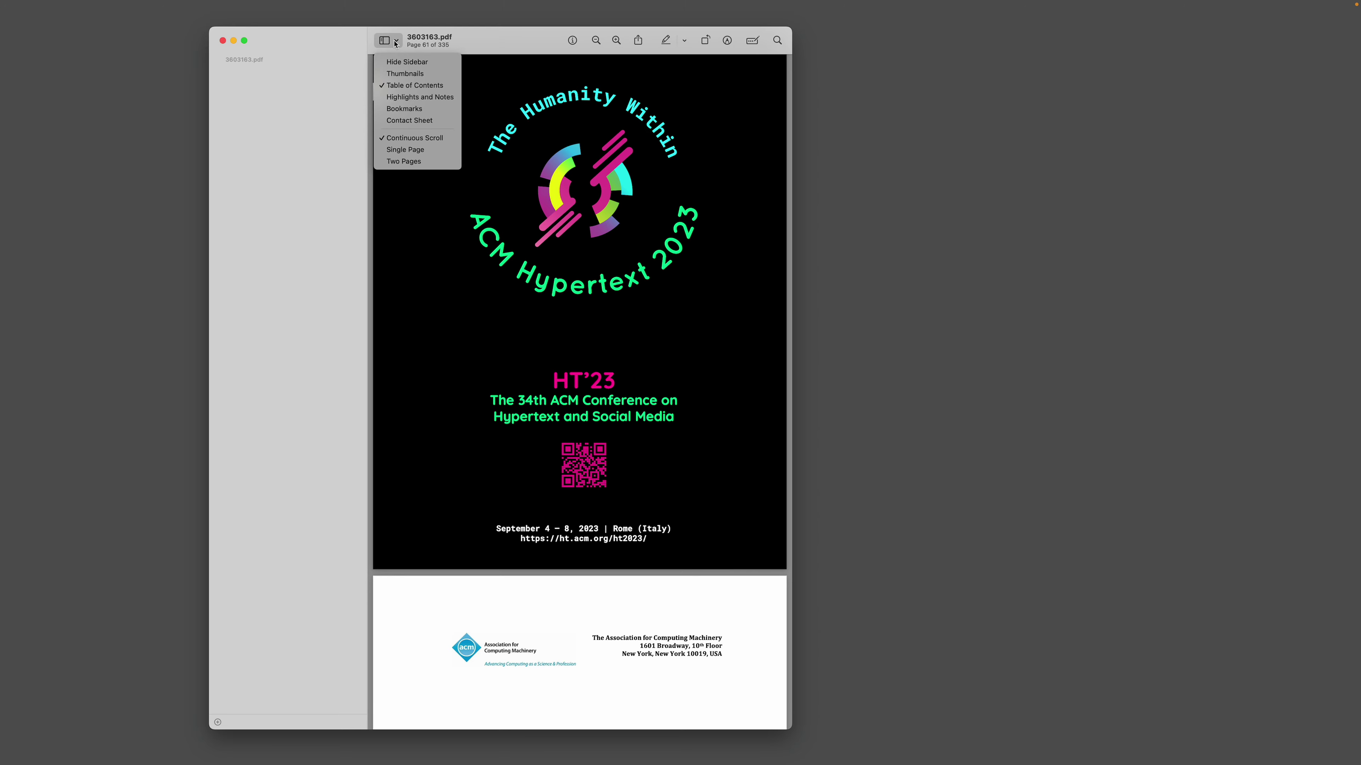
left_click(401, 86)
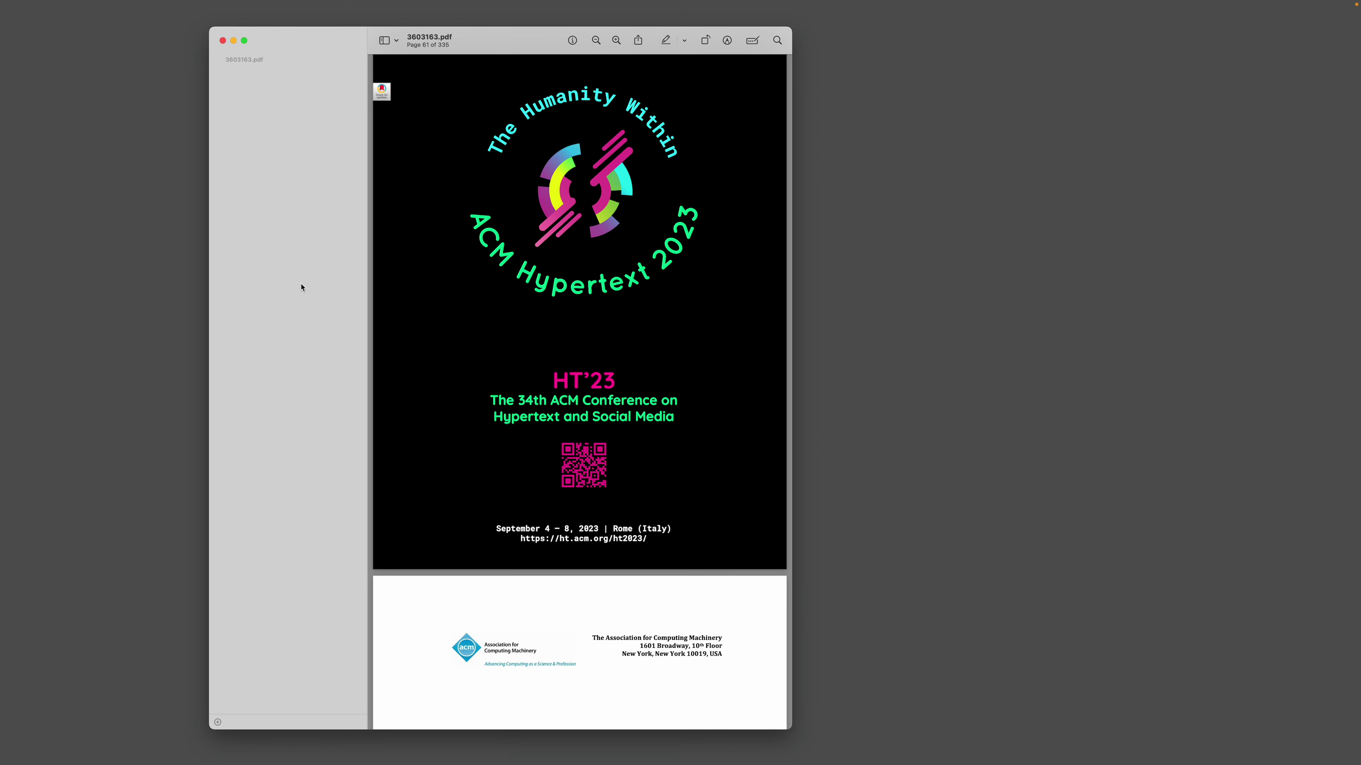
- Expand the table of contents and jump to the a04-burel article's abstract
scroll(542, 627, "down", 10)
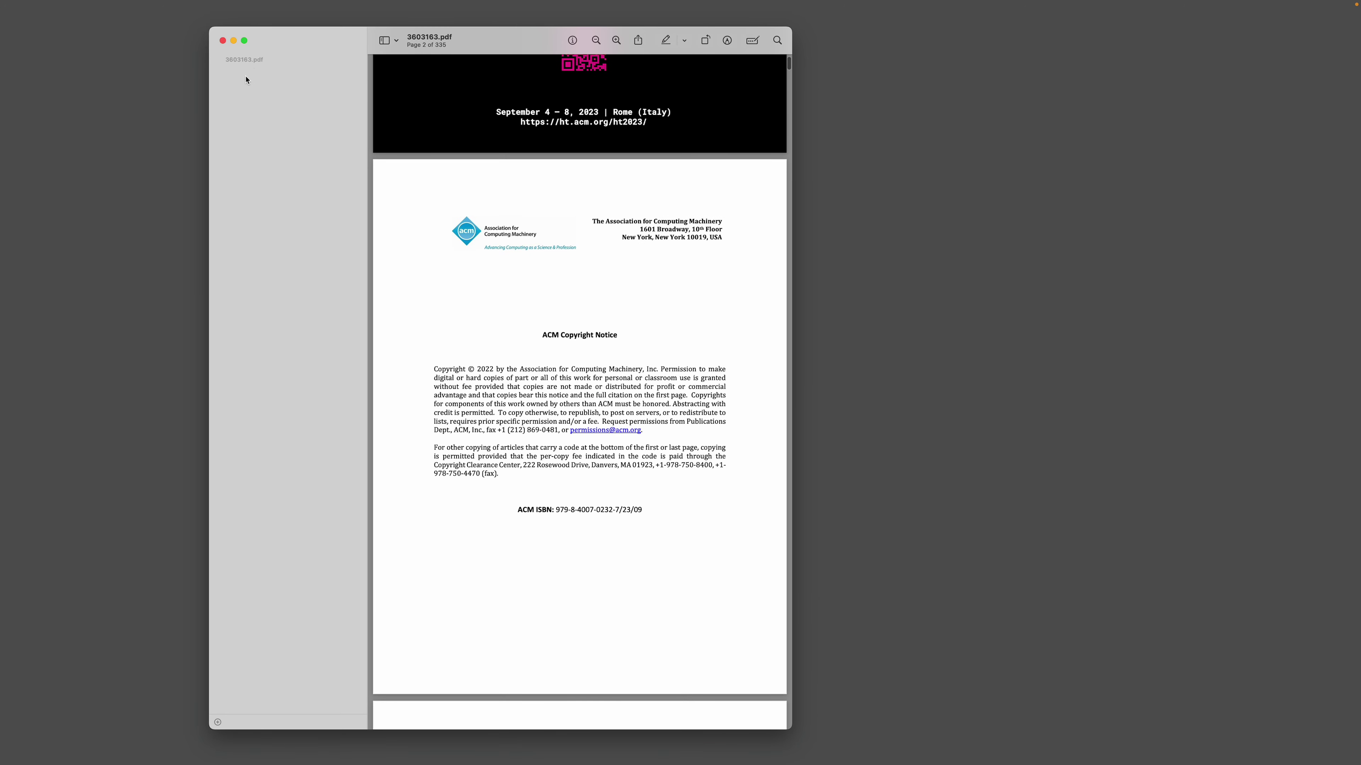
left_click(358, 60)
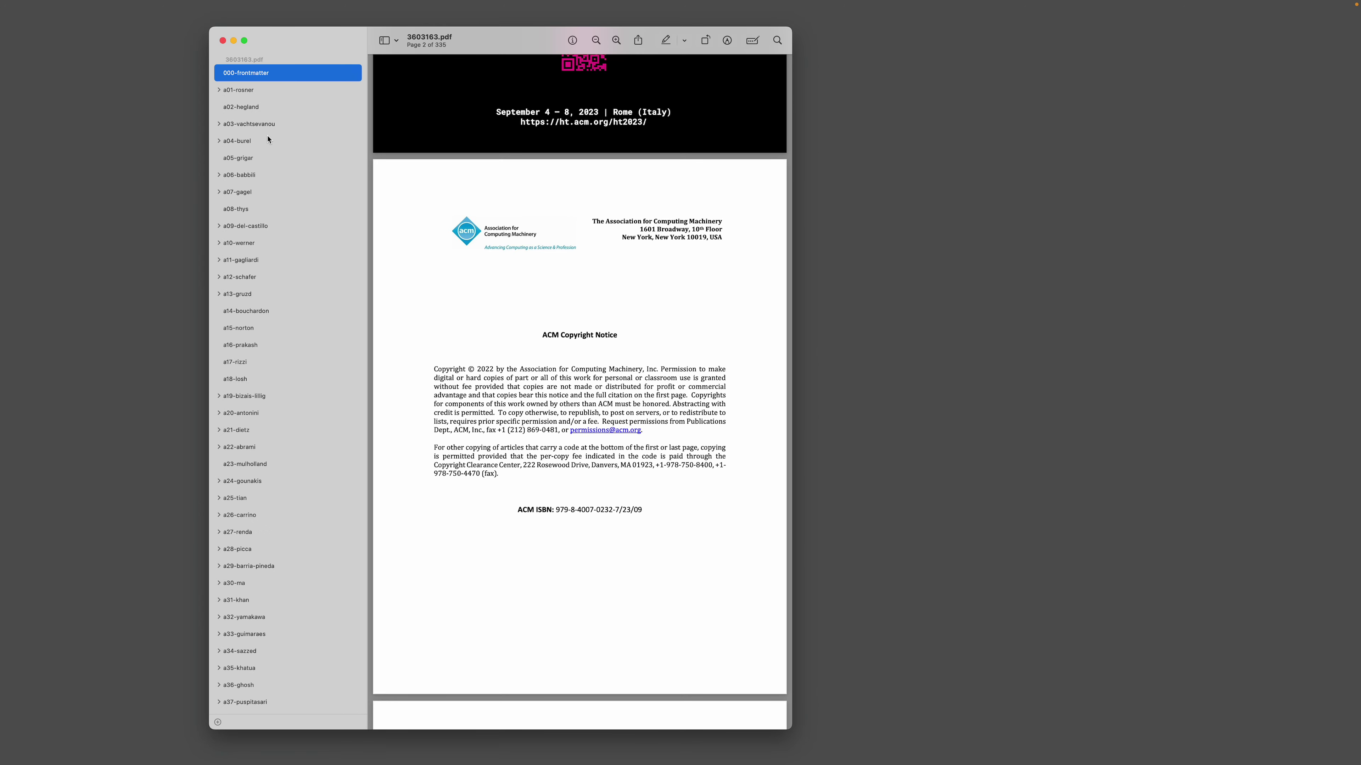
left_click(255, 145)
left_click(218, 141)
left_click(248, 158)
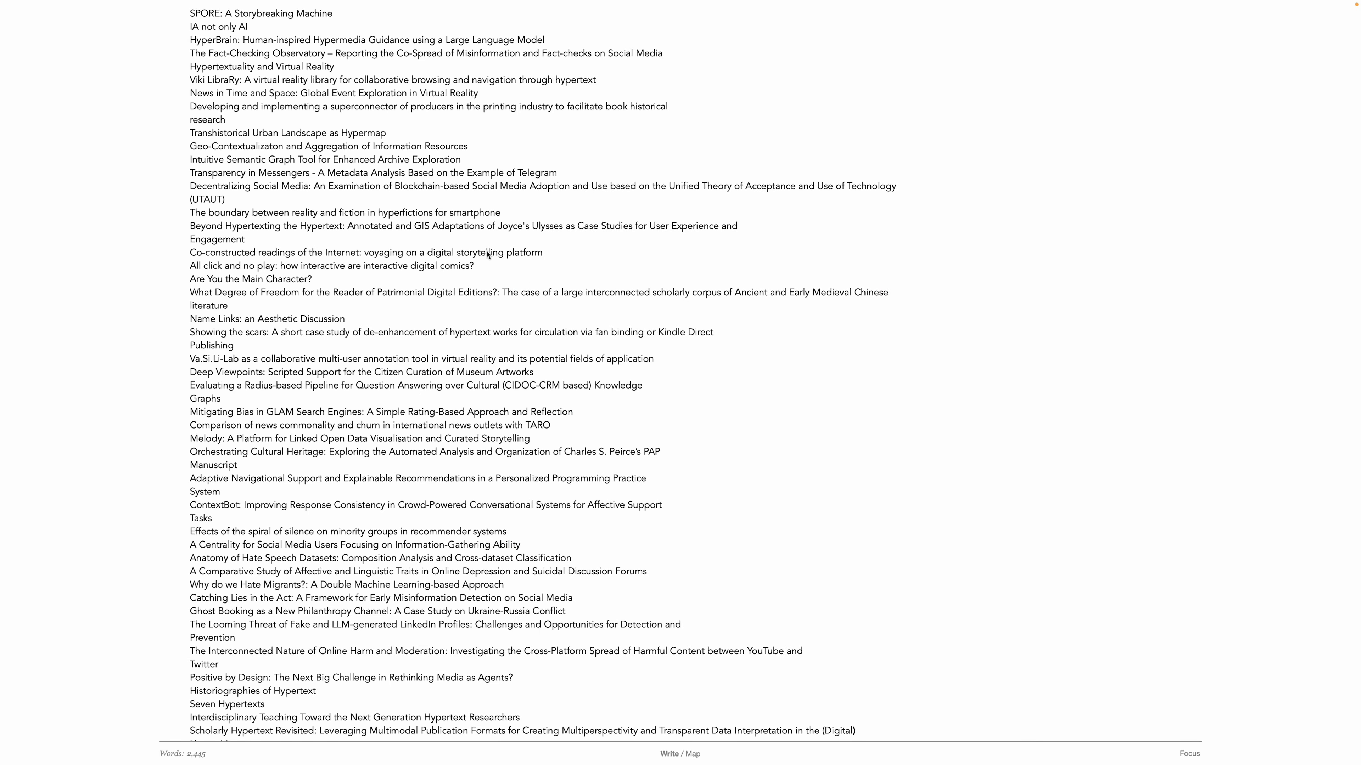
- Open the full paper entries at Transhistorical Urban Landscape
scroll(373, 214, "down", 5)
scroll(372, 215, "up", 6)
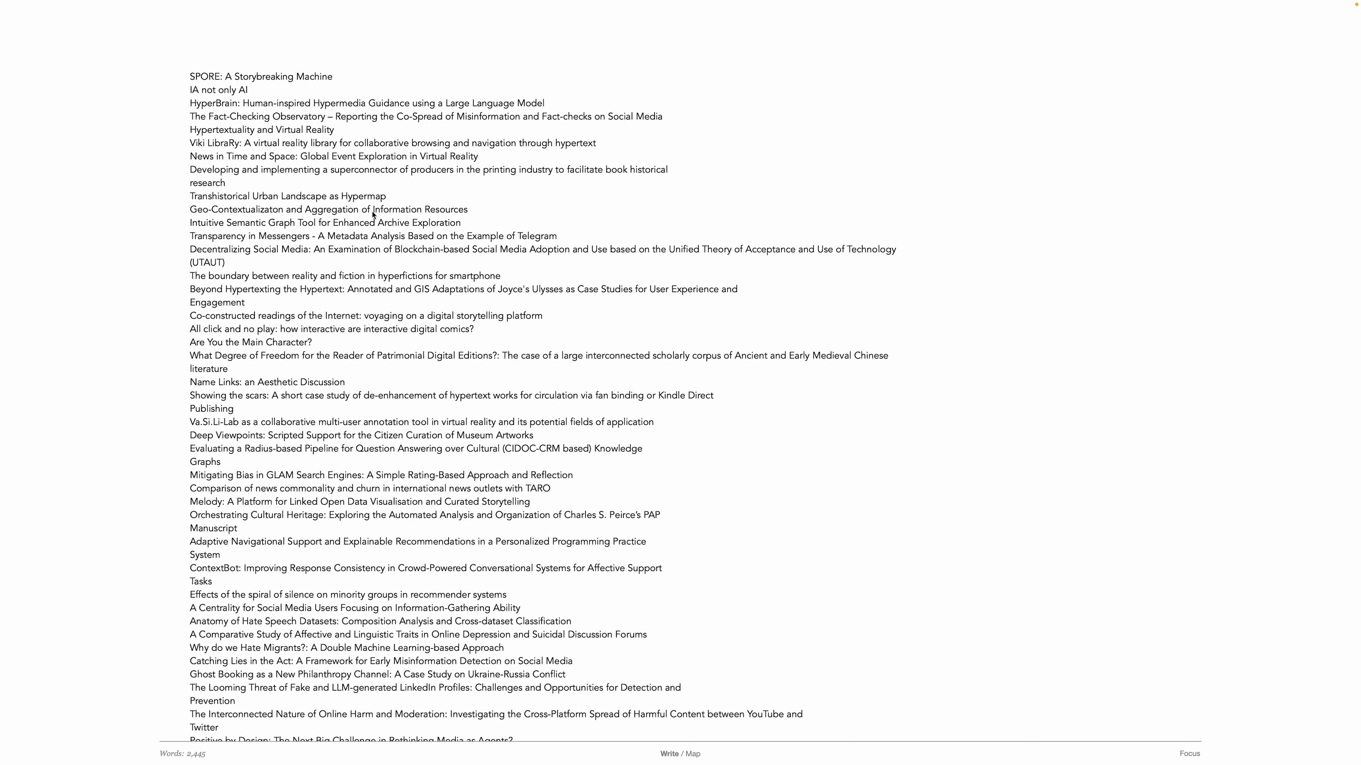
left_click(284, 136)
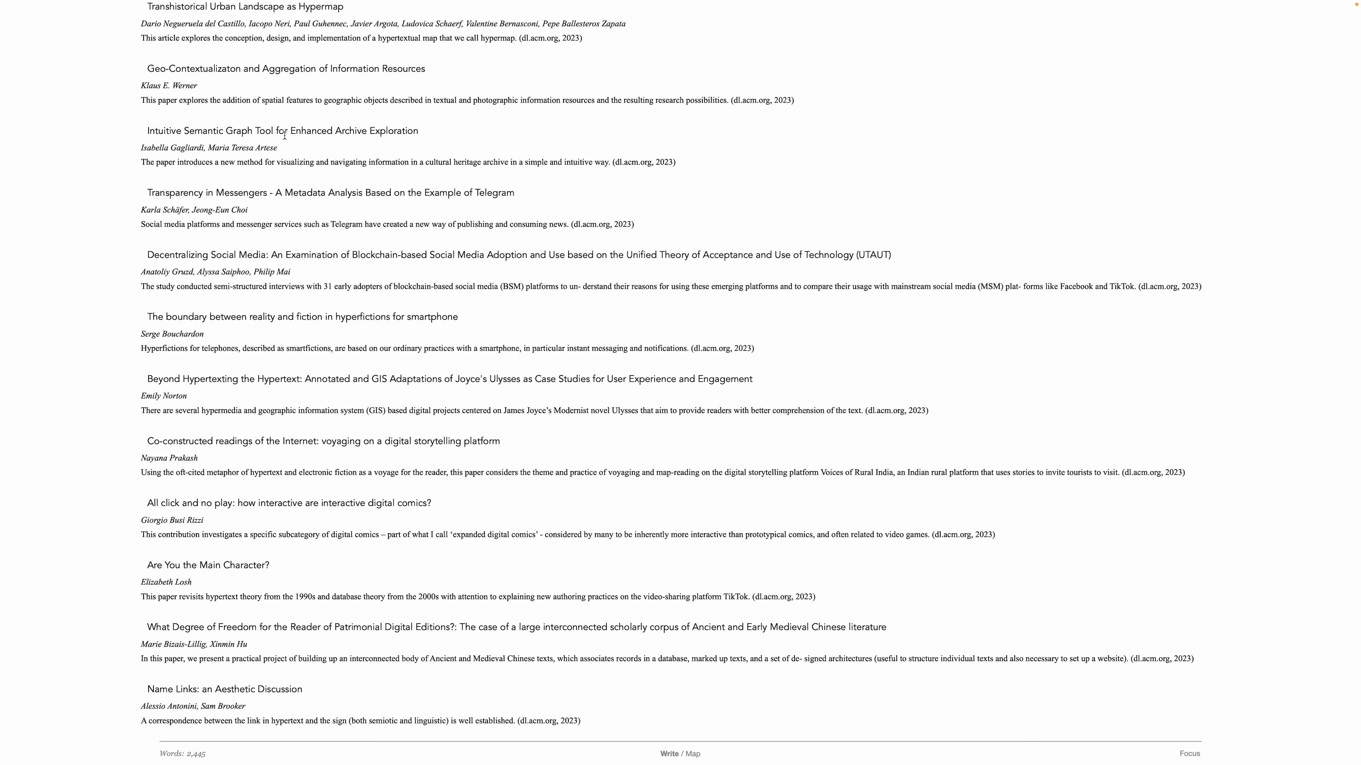
- Select the Intuitive Semantic Graph Tool paper's title, authors and abstract, then view and cancel its citation
left_click_drag(421, 130, 147, 131)
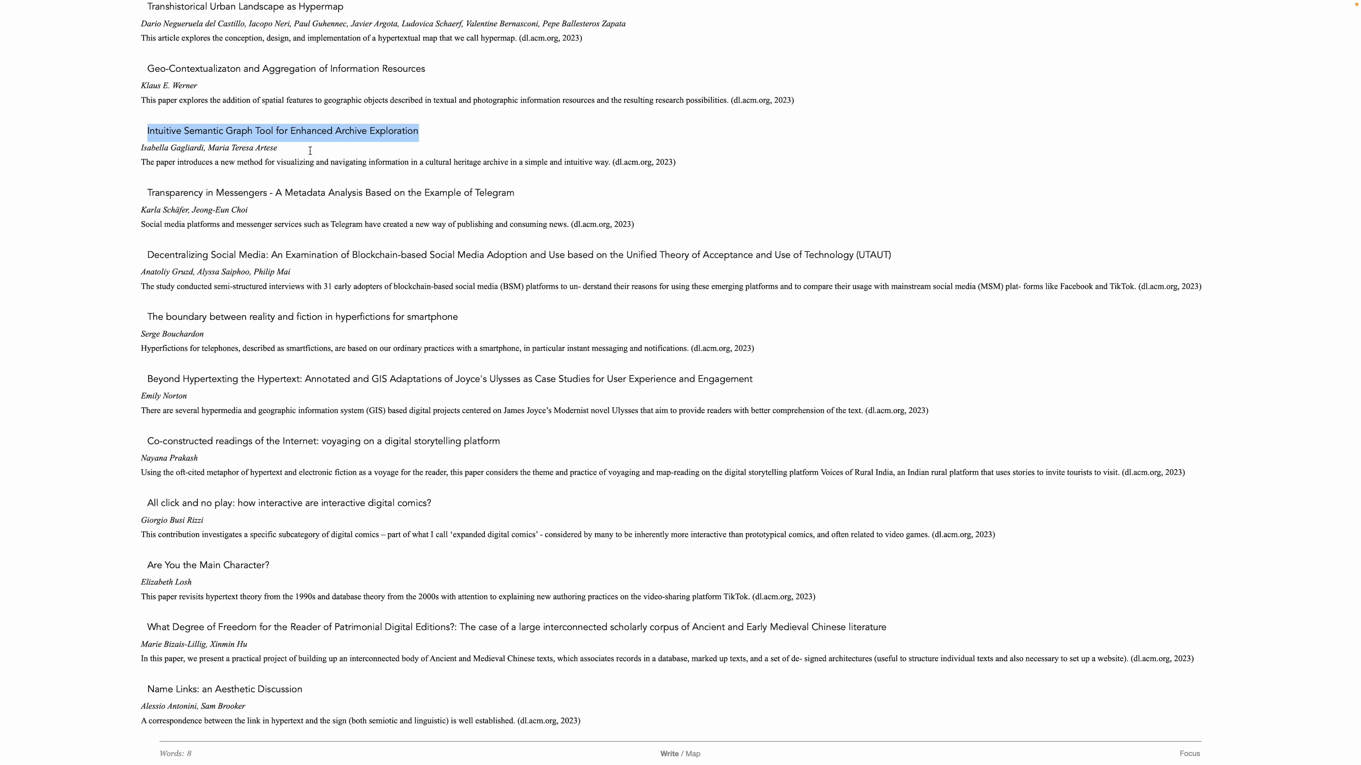
left_click_drag(310, 150, 123, 151)
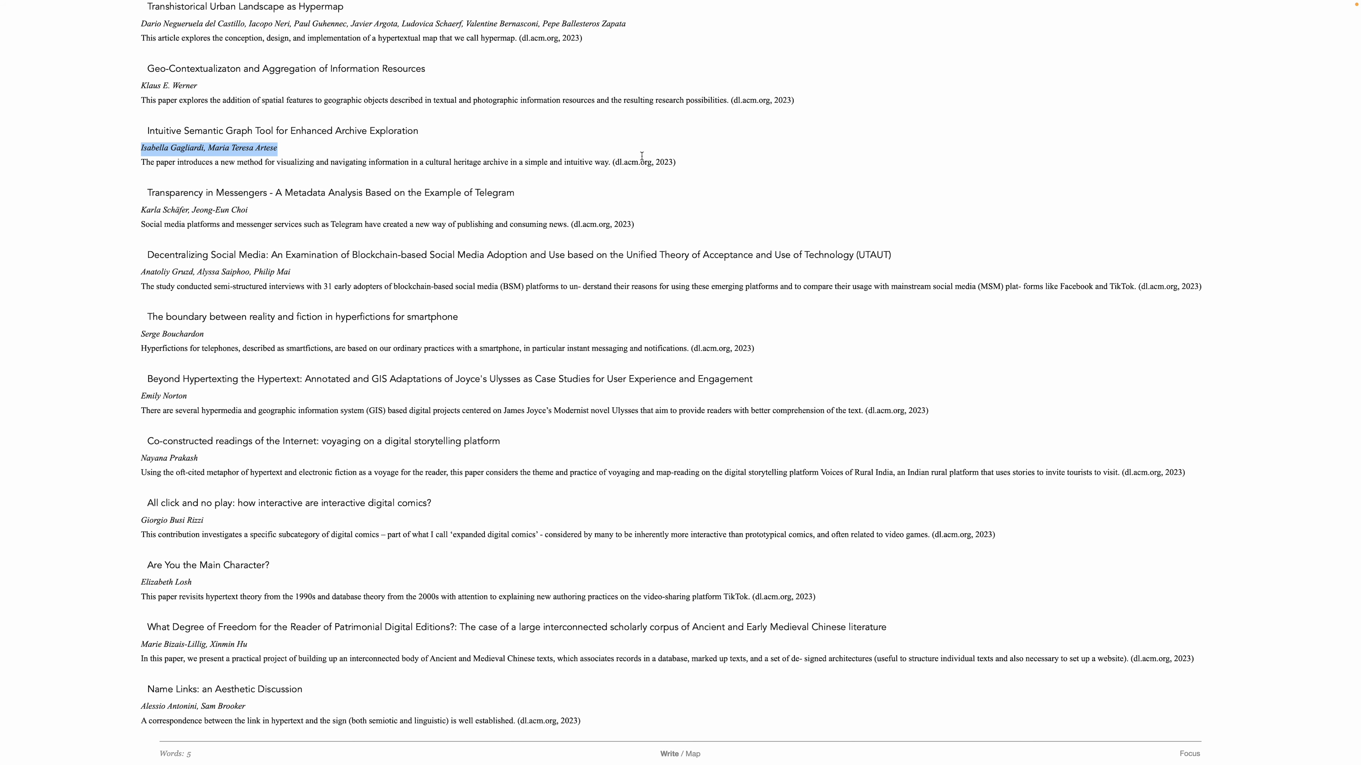
left_click_drag(142, 163, 609, 169)
left_click(632, 164)
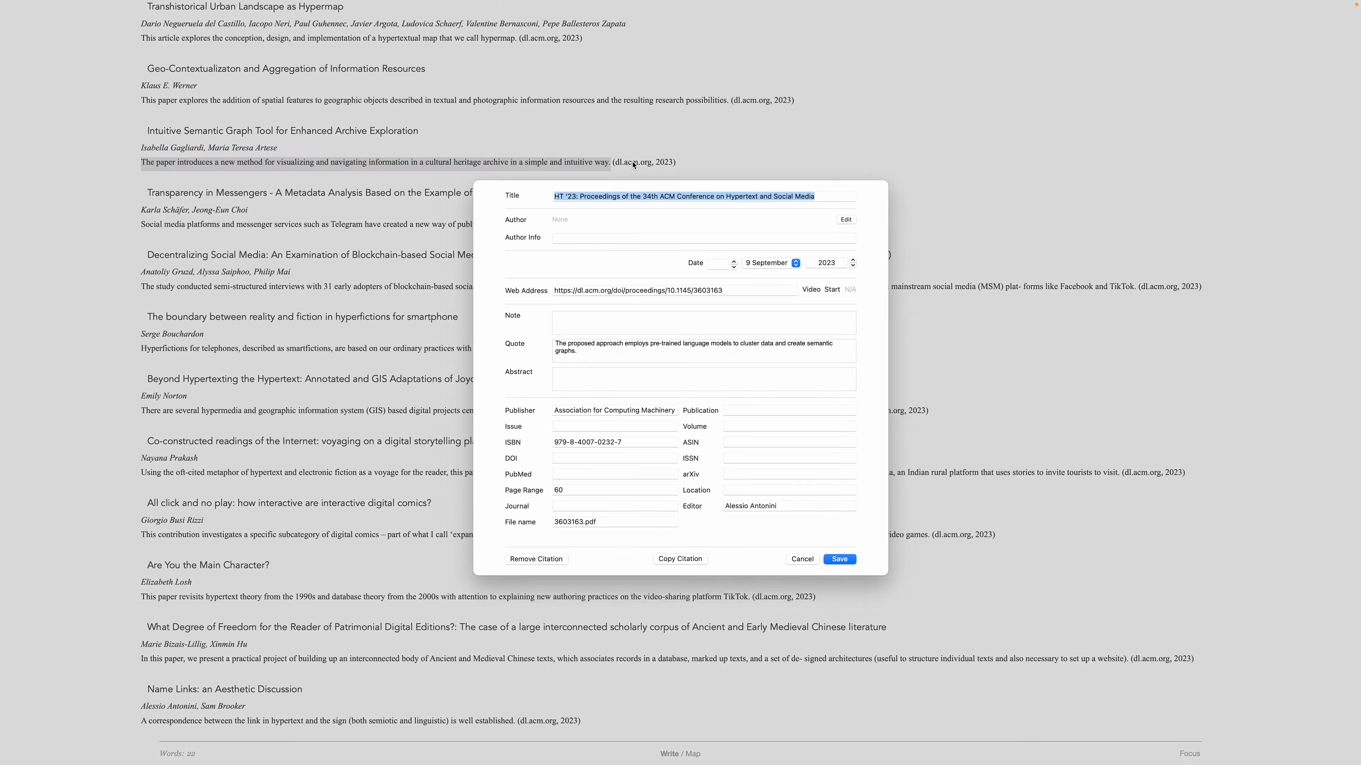
left_click(801, 563)
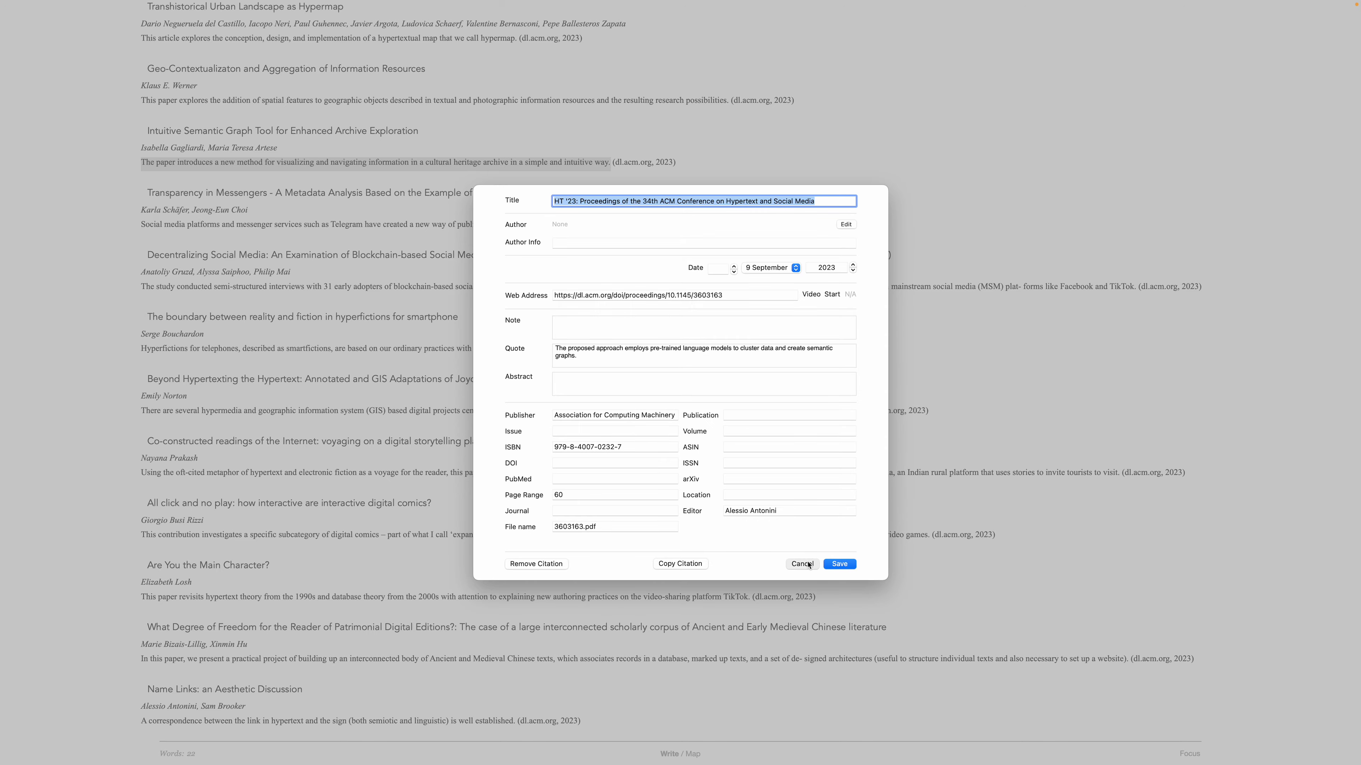
left_click(399, 180)
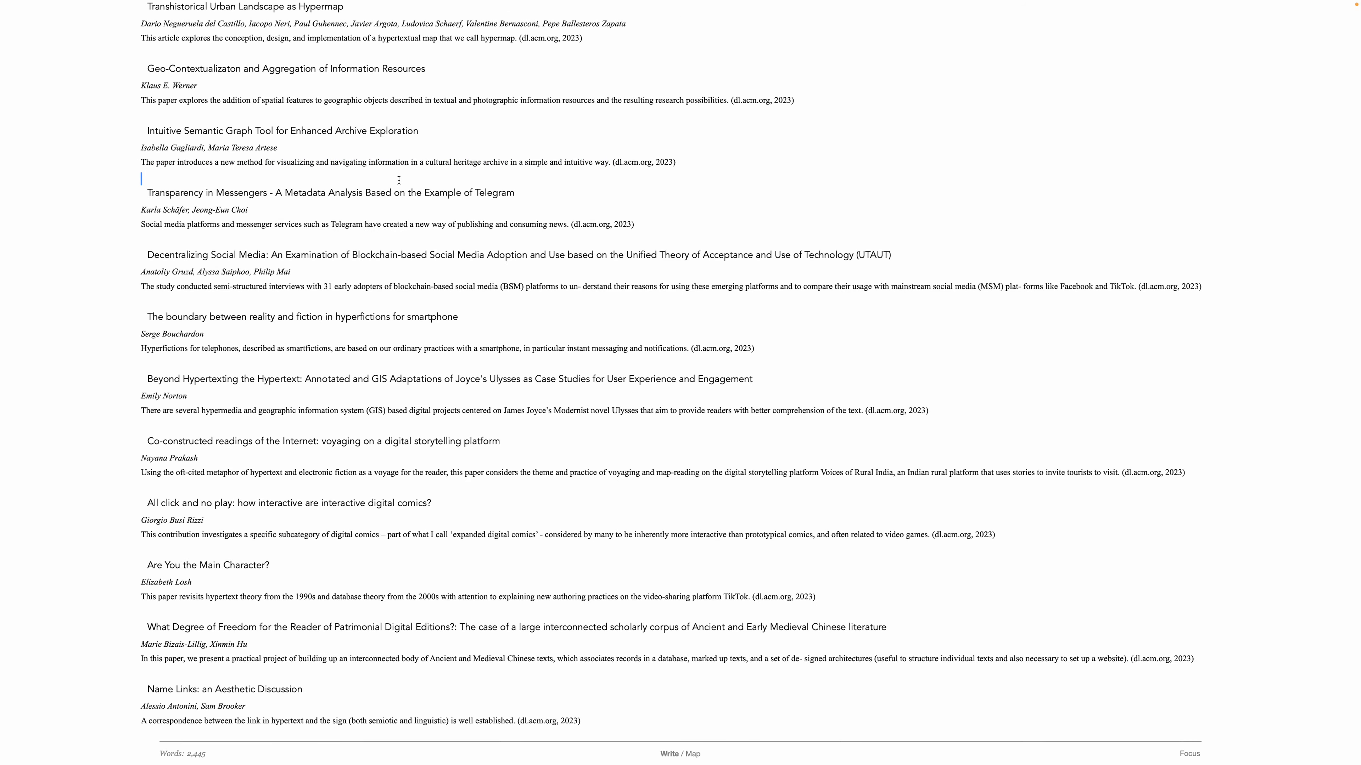
- Export the paper list as a PDF to the Desktop with the default options
key("super+e")
key("Return")
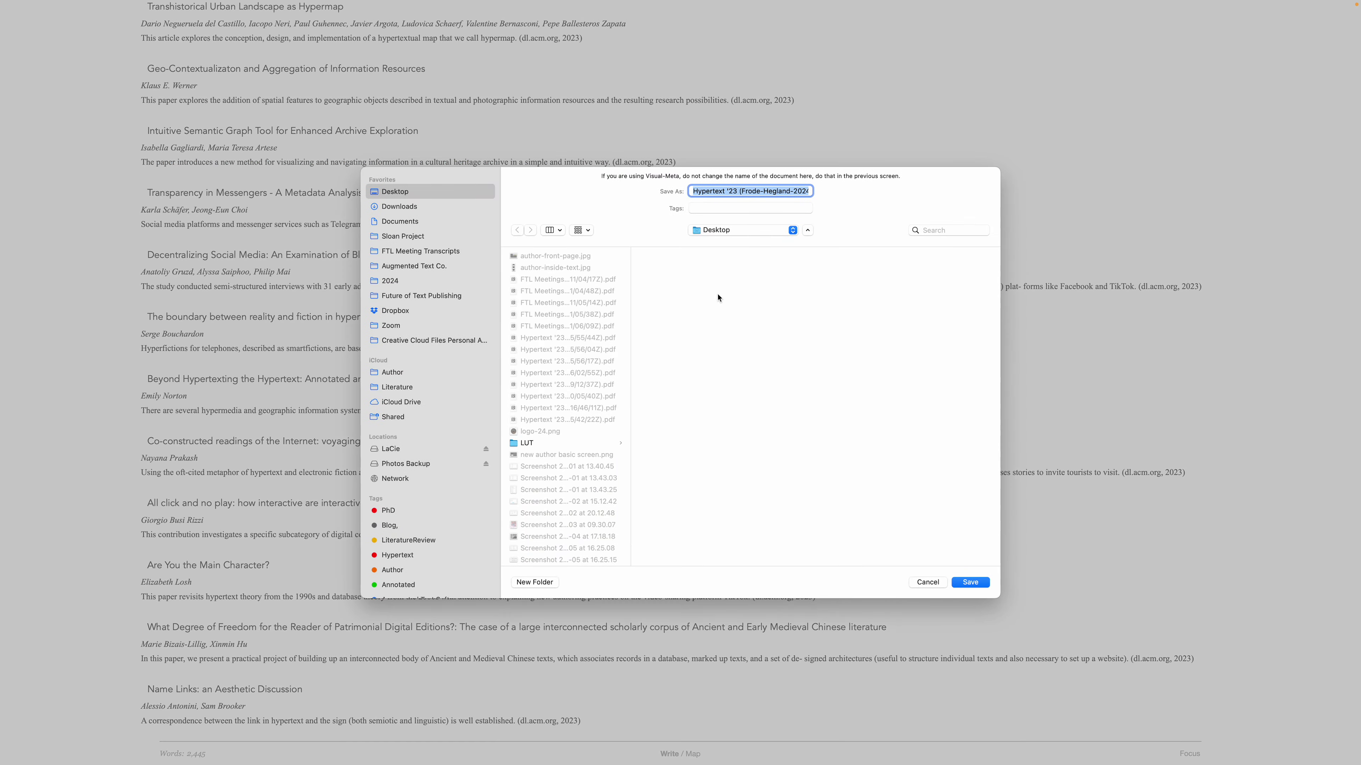
key("Return")
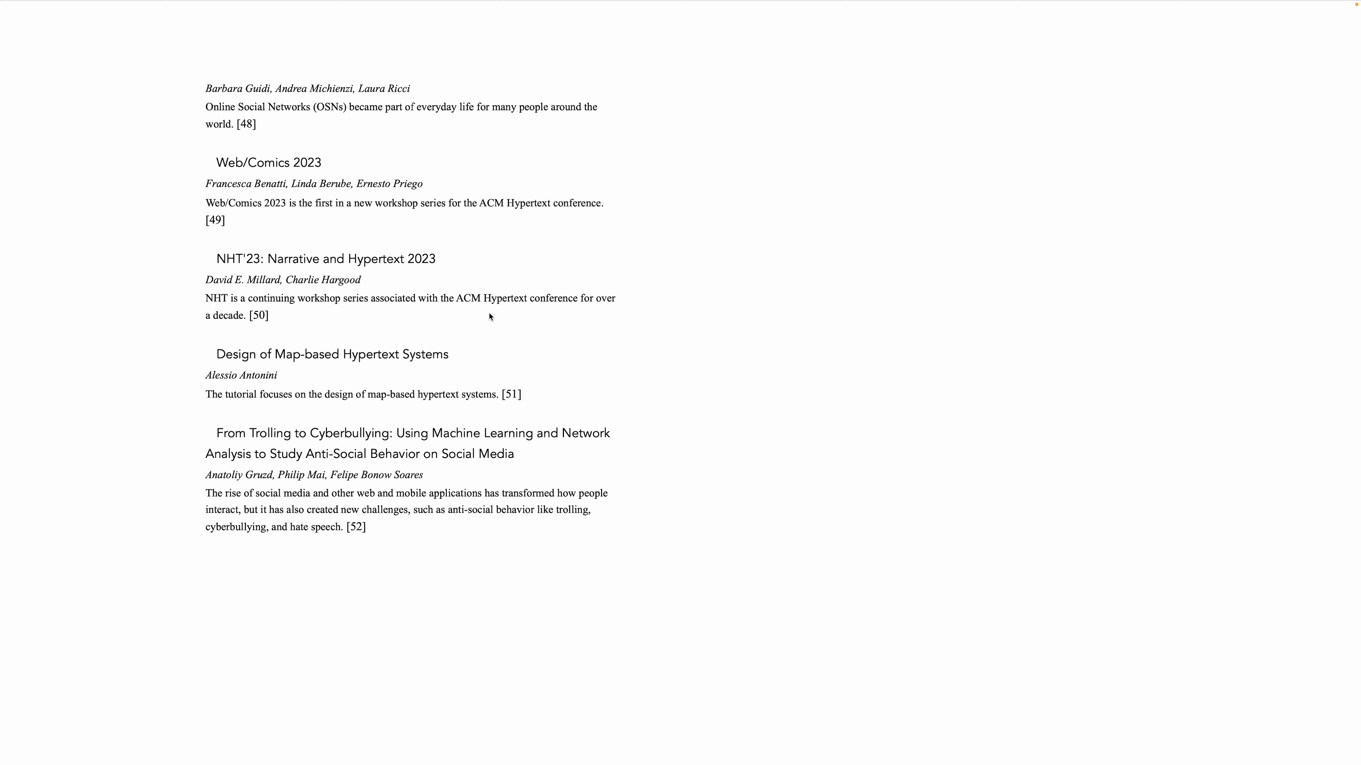
- Leave the full-screen view of the exported paper-list PDF
scroll(489, 316, "up", 20)
key("ctrl+Left")
key("super+Tab")
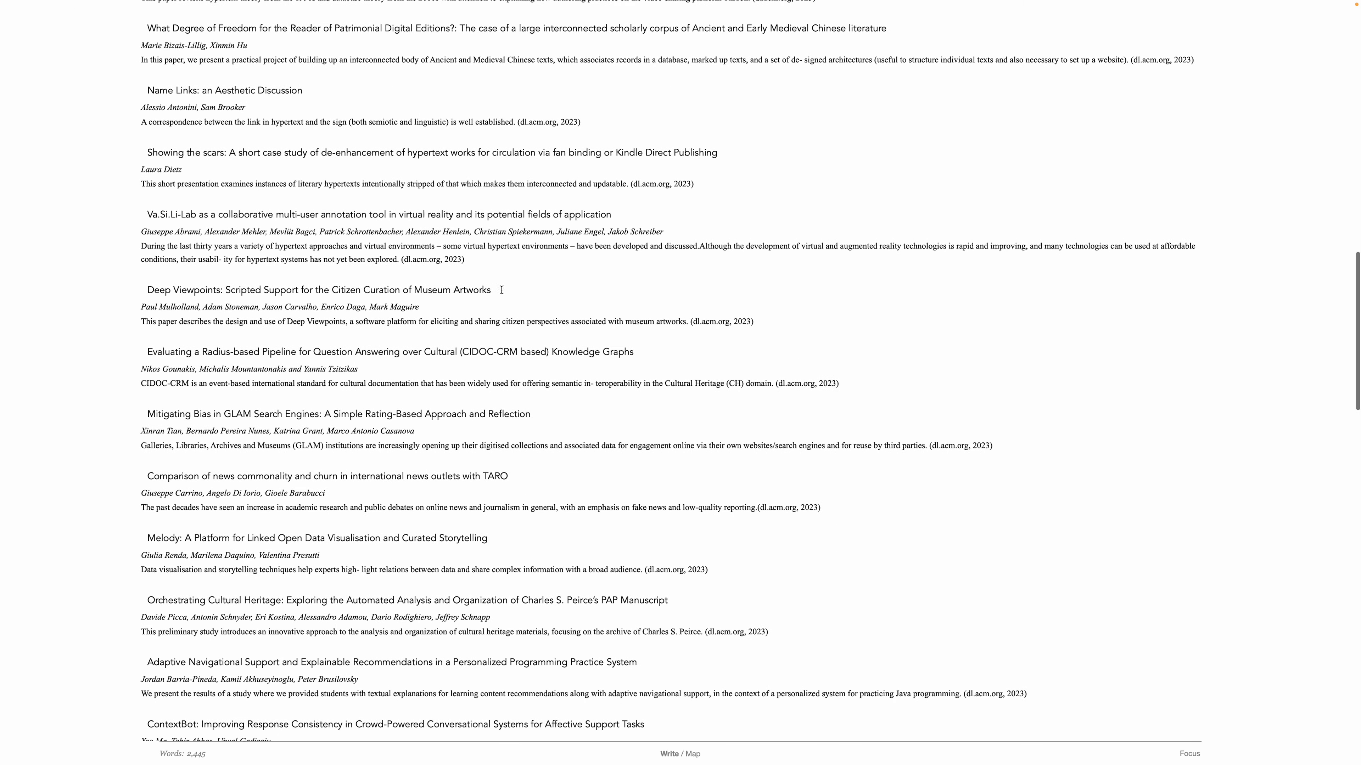
left_click_drag(492, 290, 134, 290)
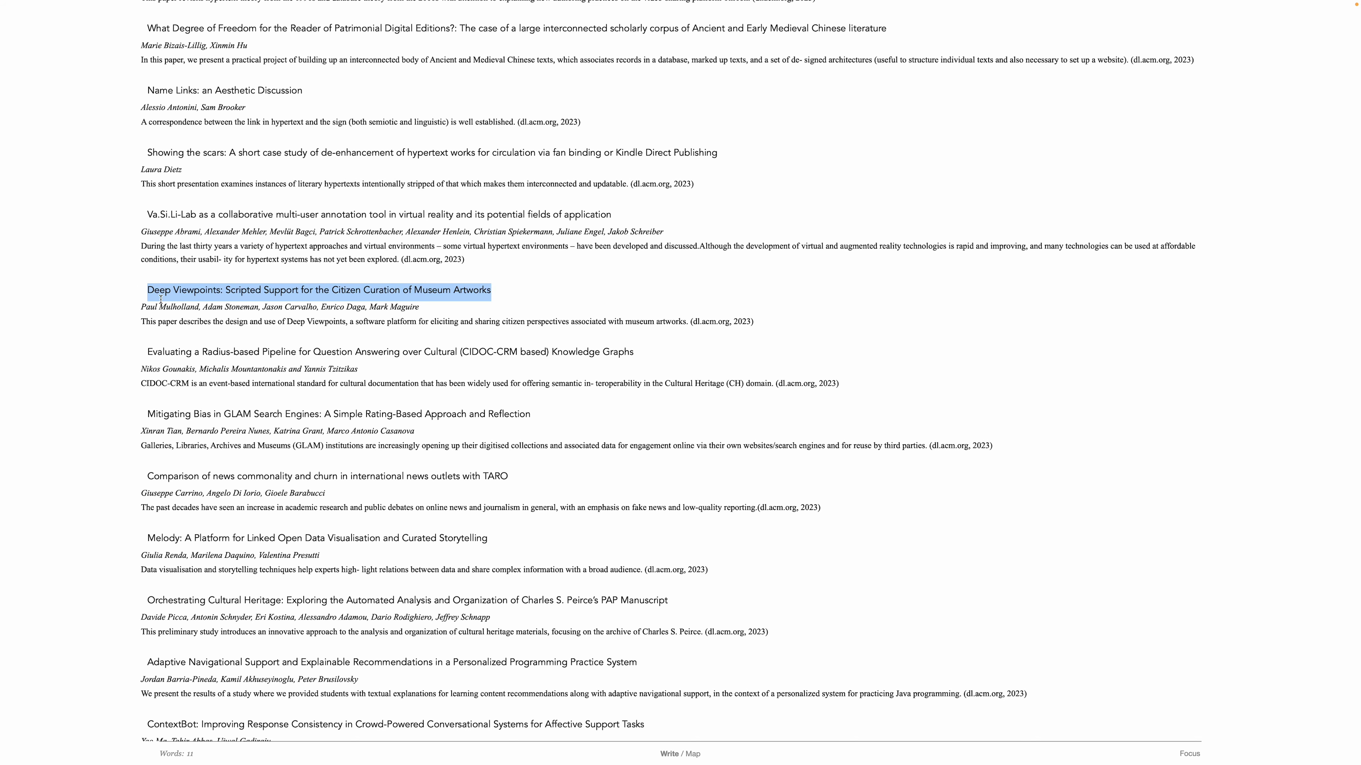
key("super+d")
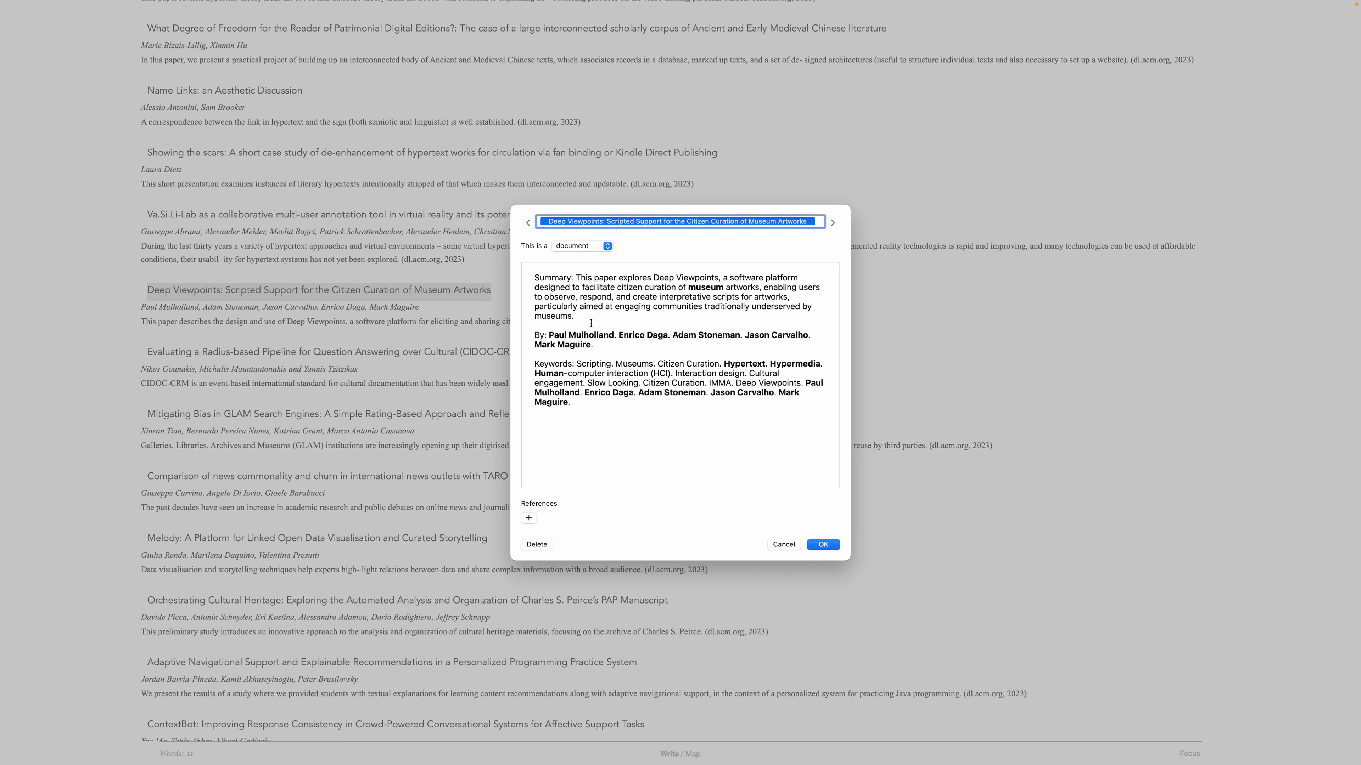
left_click_drag(616, 348, 520, 279)
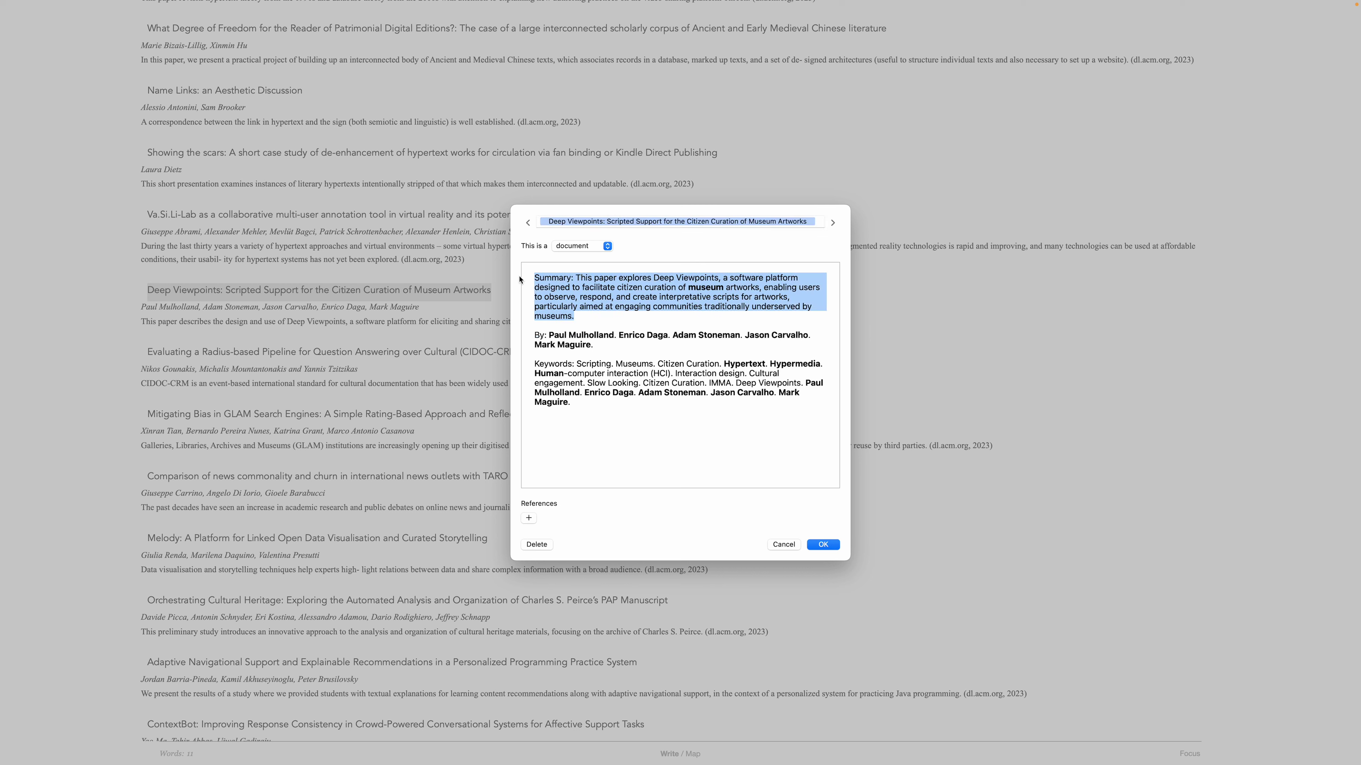
triple_click(592, 402)
left_click(786, 544)
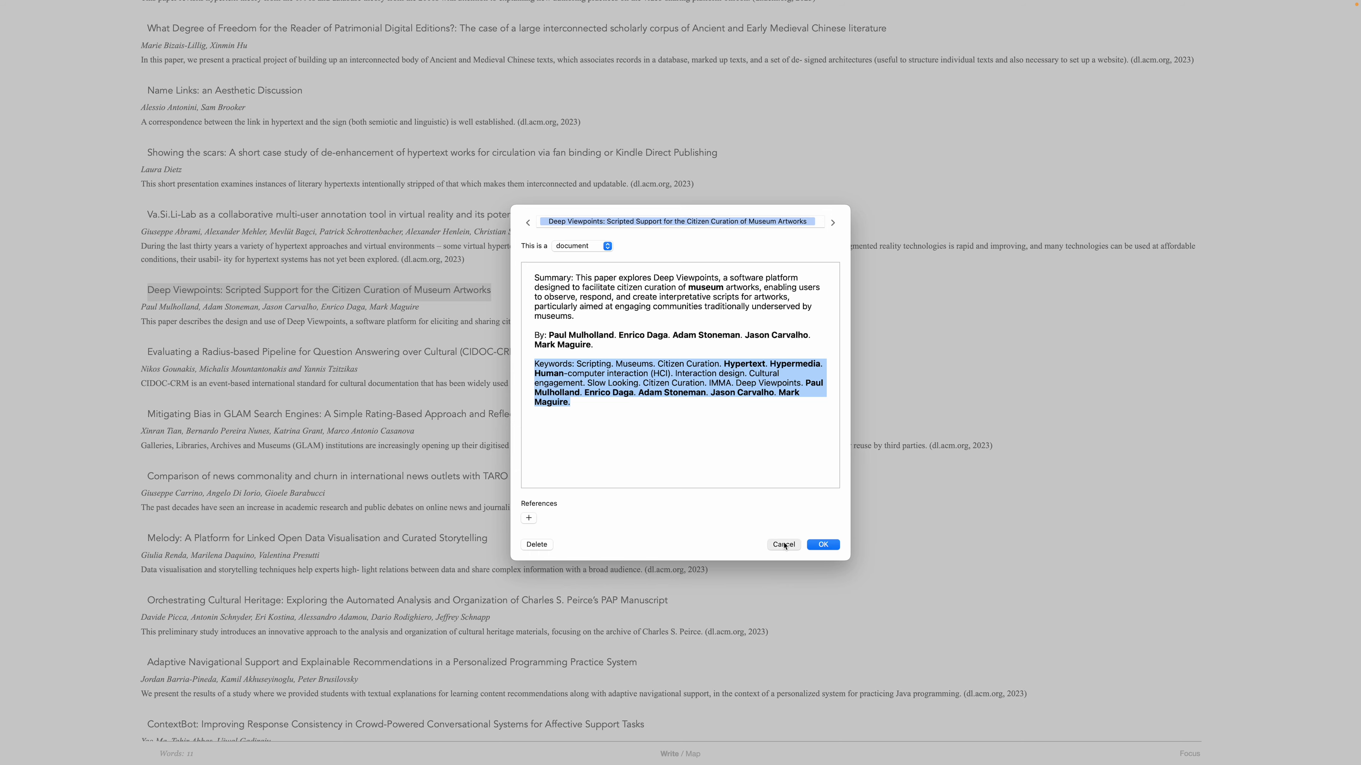
left_click_drag(512, 538, 137, 538)
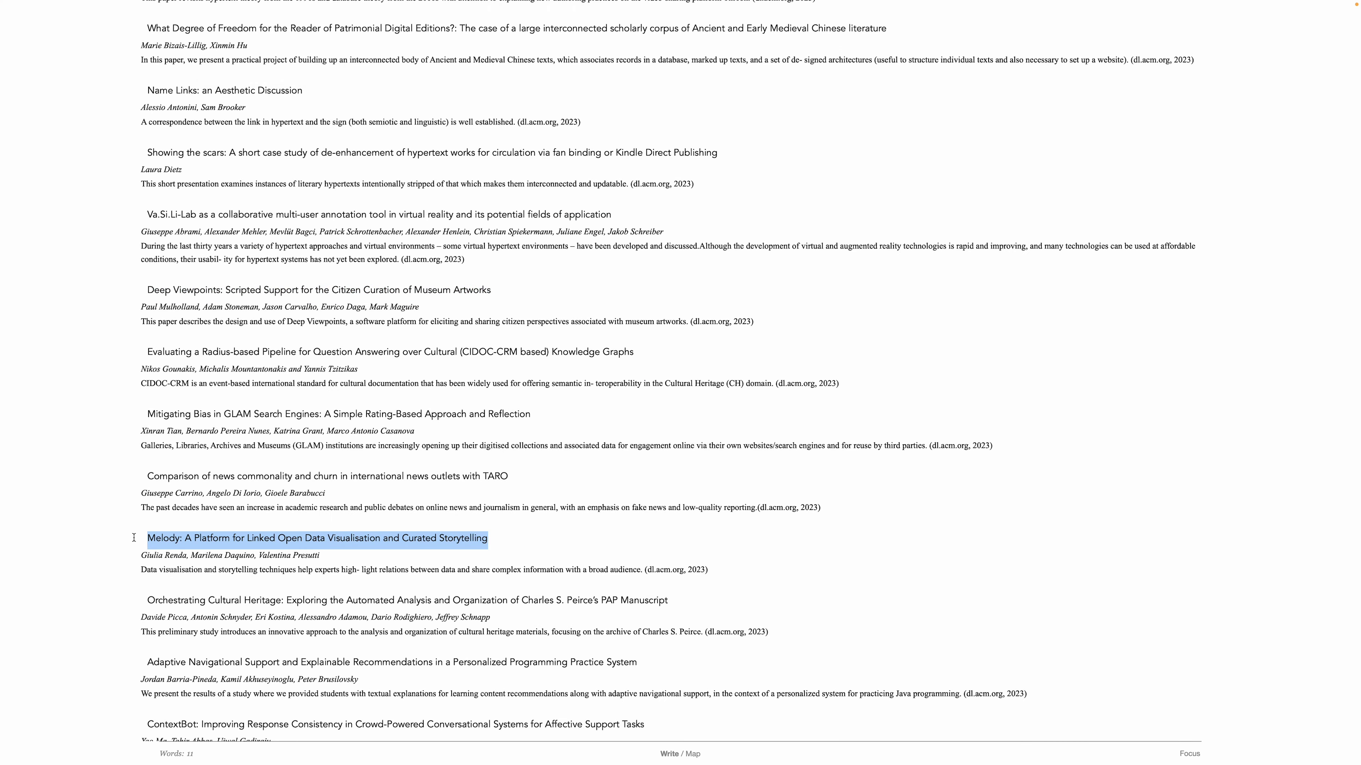
key("super+d")
left_click_drag(660, 411, 514, 412)
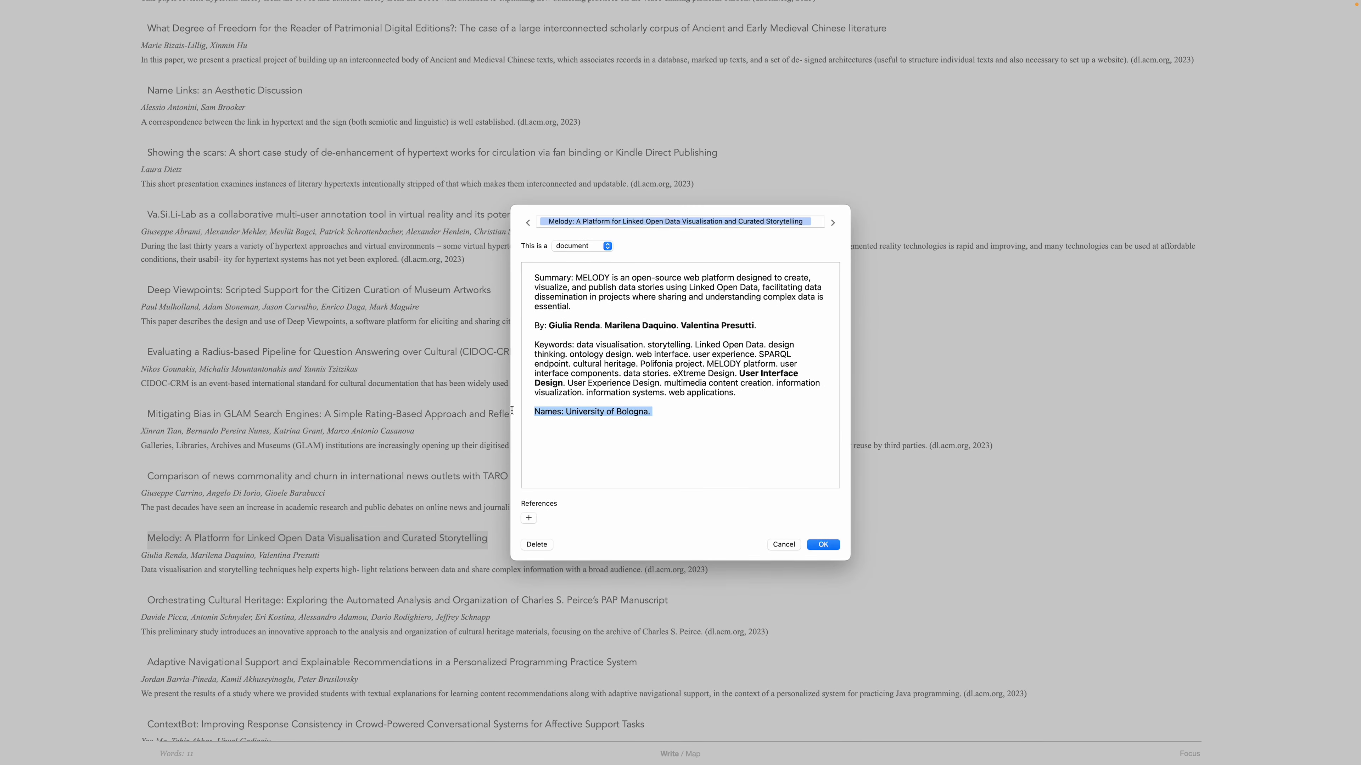
left_click(784, 544)
left_click_drag(670, 599, 146, 605)
key("super+d")
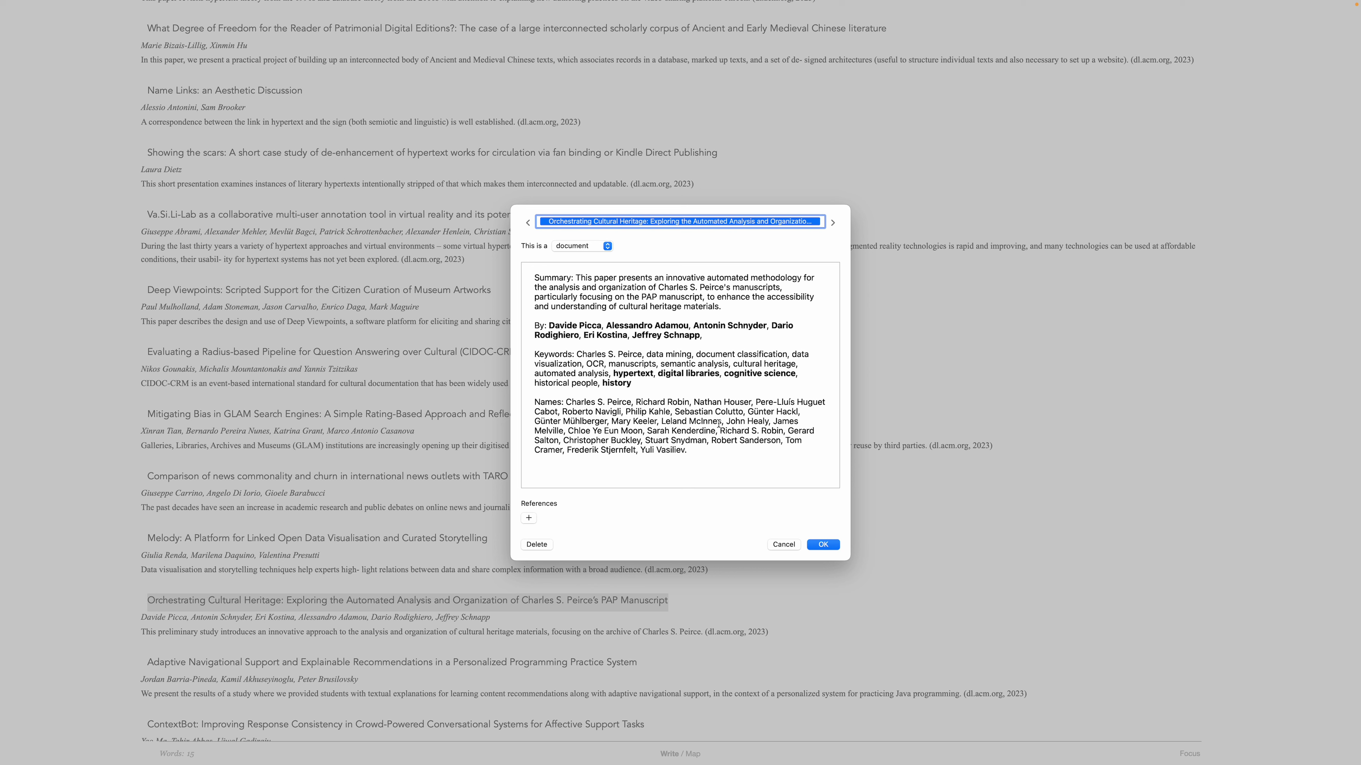
left_click(784, 545)
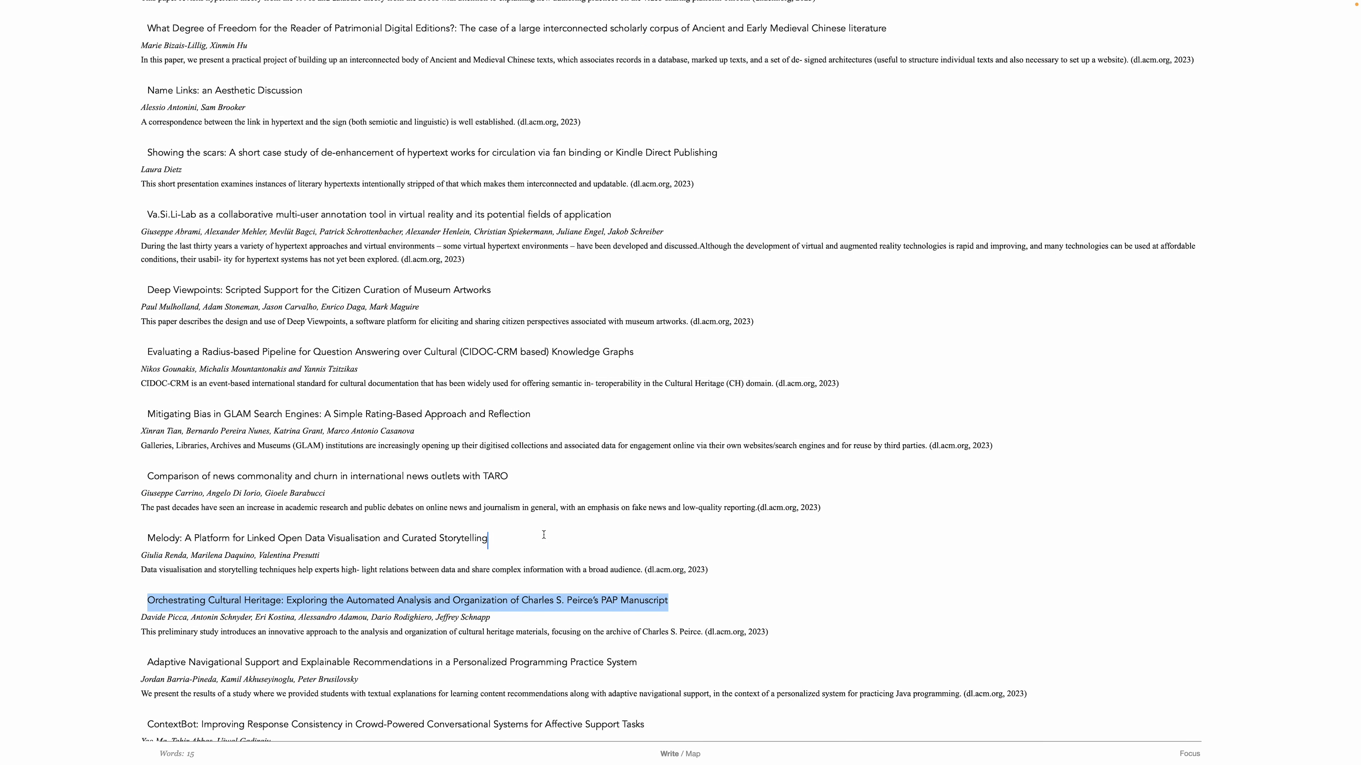
left_click(543, 535)
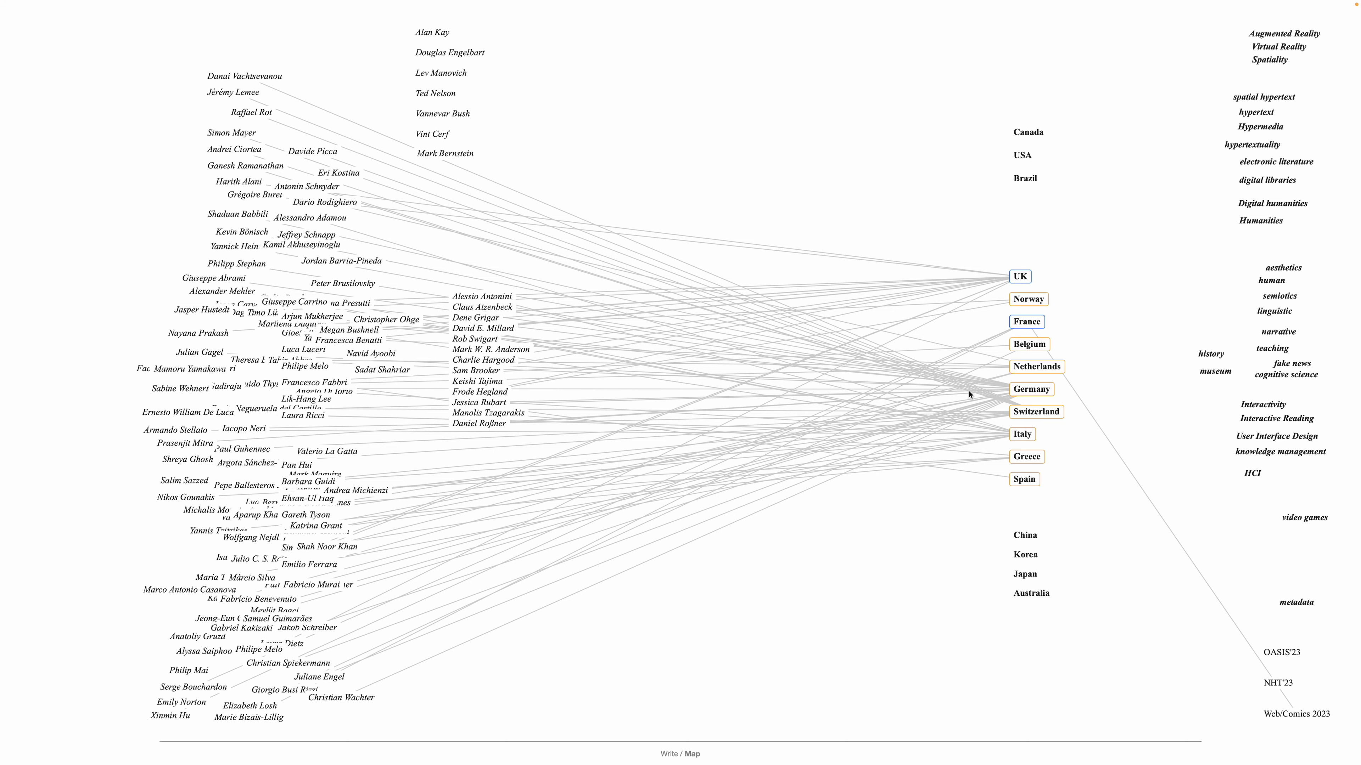
- Undo the country move back to the left side and bring up the map's hide and show options
key("super+z")
key("super+z")
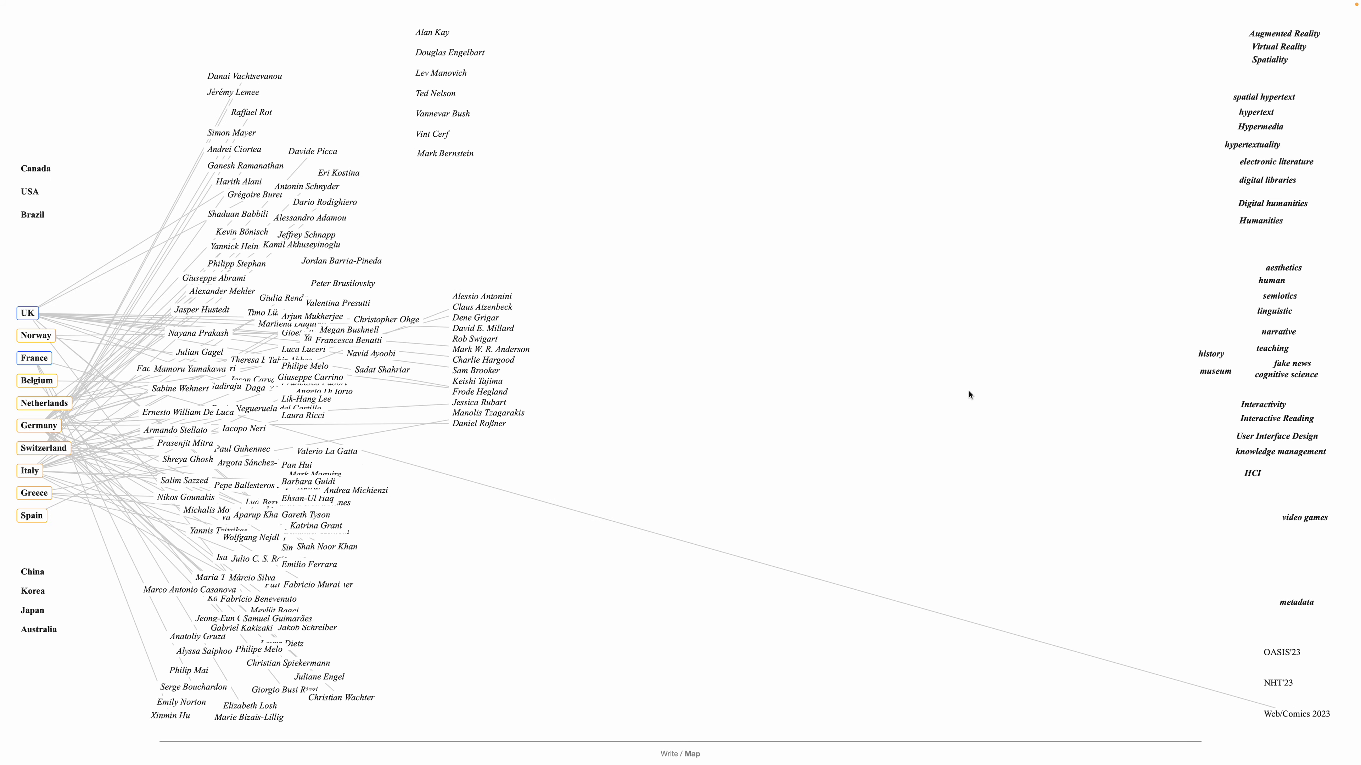
right_click(965, 410)
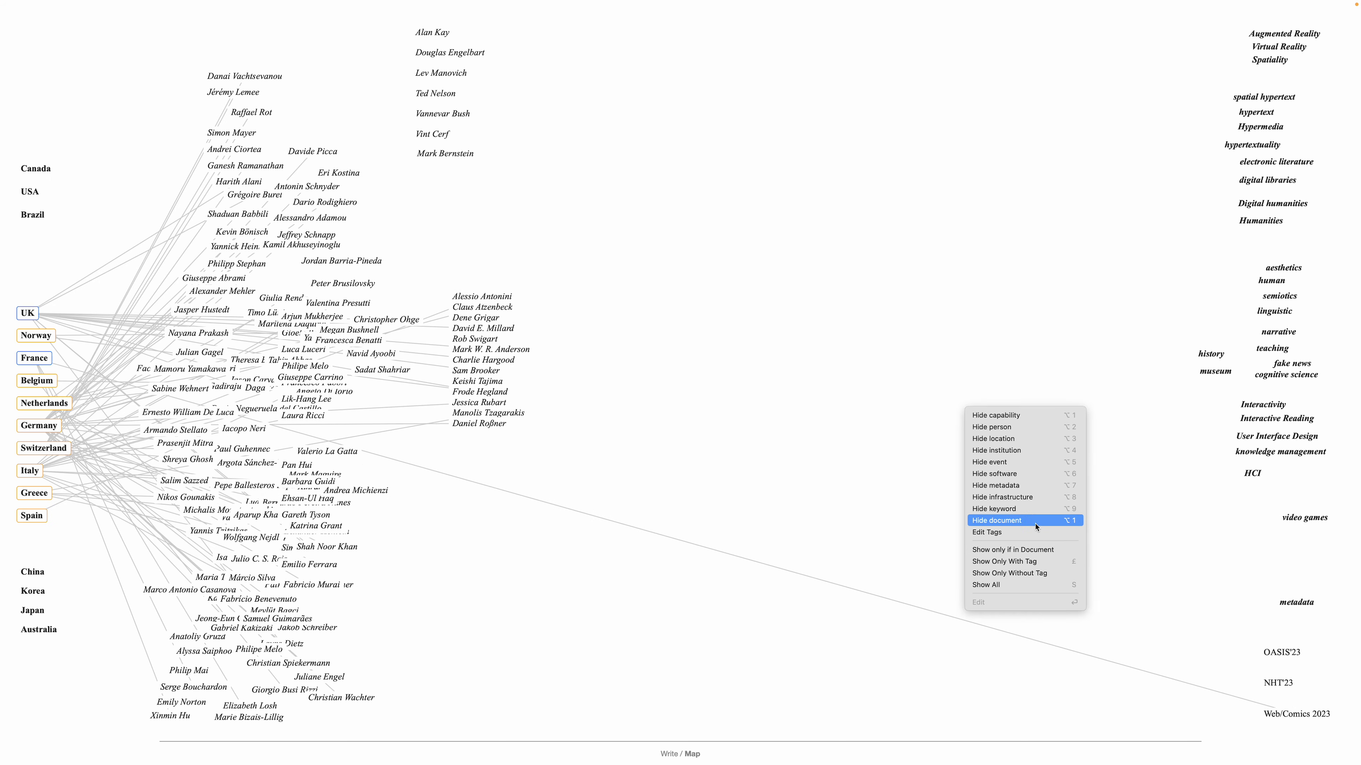